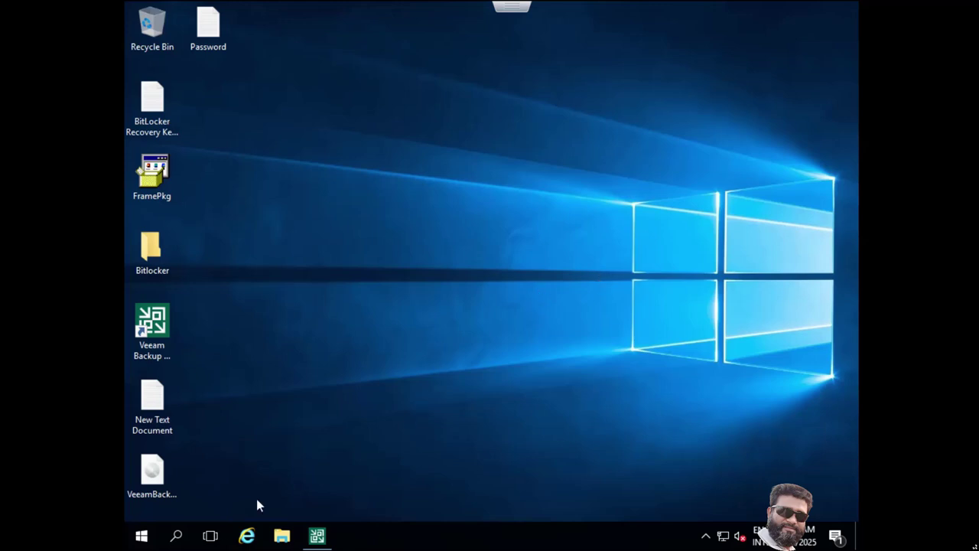
- Open Server Manager and show the local server's properties
{"action": "left_click", "coordinate": [142, 537]}
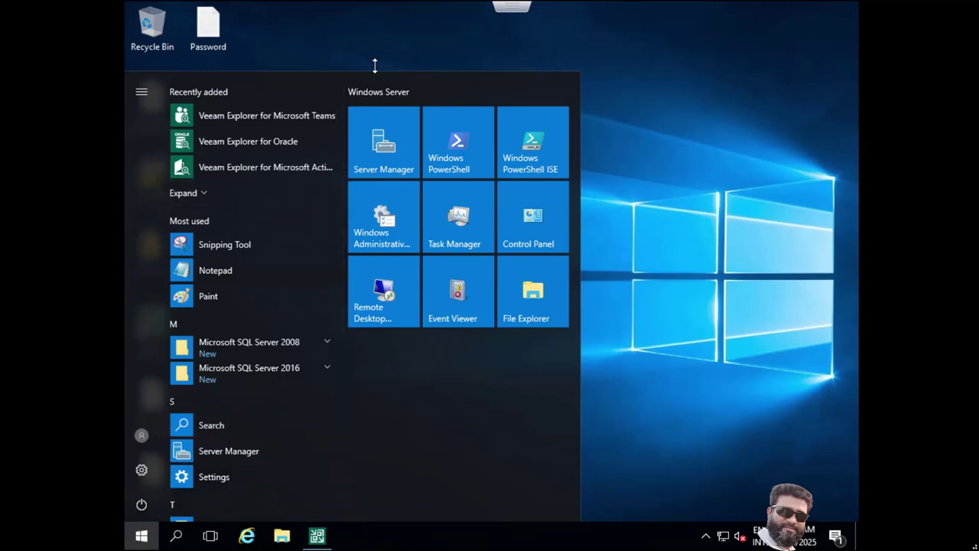
{"action": "left_click", "coordinate": [373, 161]}
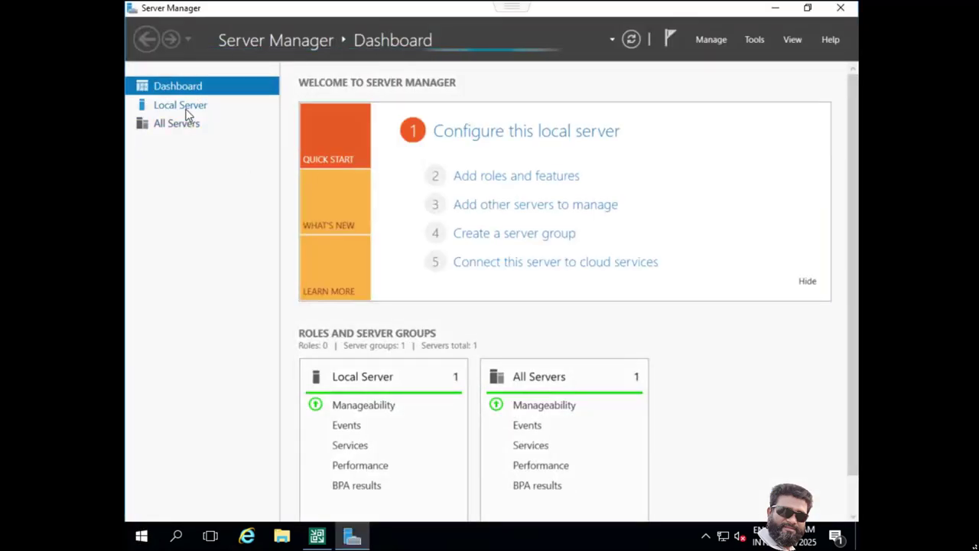
{"action": "left_click", "coordinate": [186, 112]}
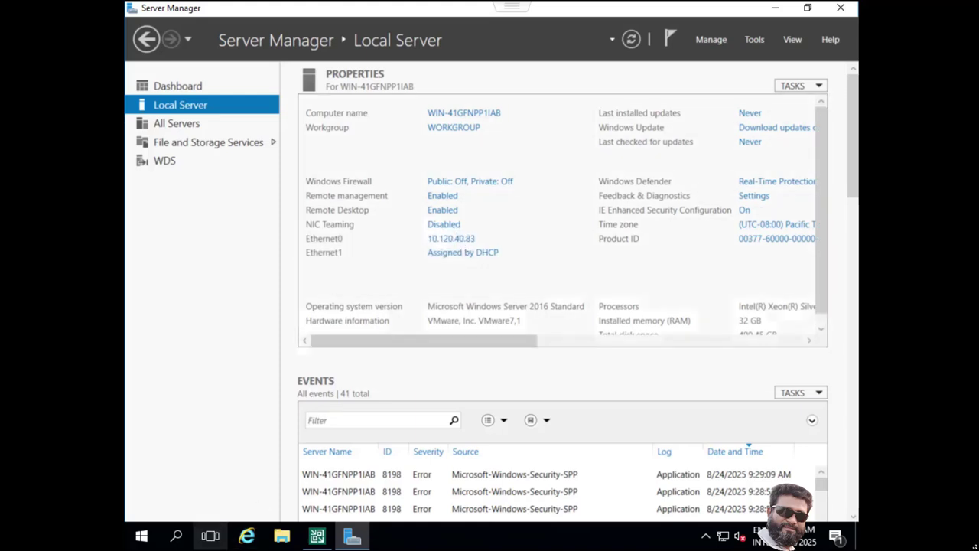
- Run ncpa.cpl to view the server's network adapters, and minimize the Network Connections window
{"action": "right_click", "coordinate": [141, 536]}
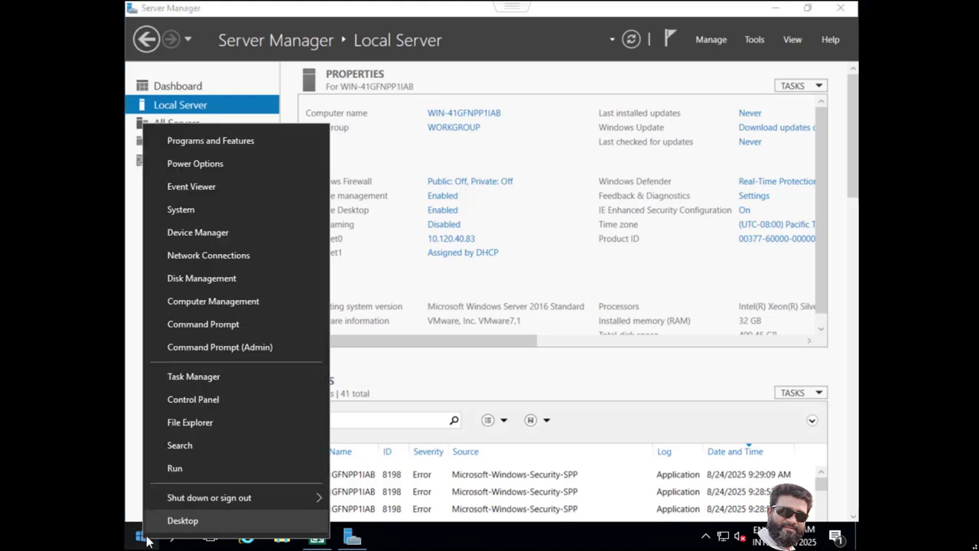
{"action": "left_click", "coordinate": [176, 468]}
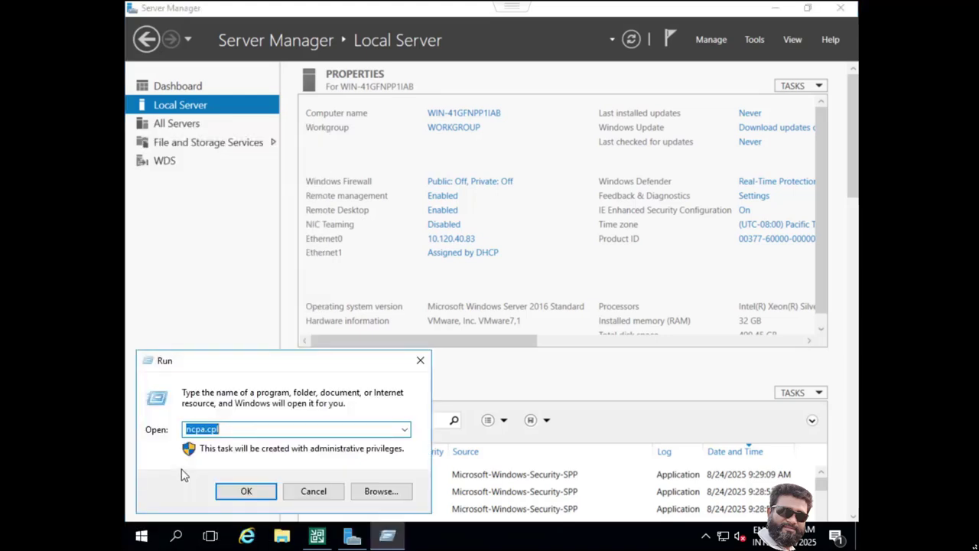
{"action": "left_click", "coordinate": [238, 491]}
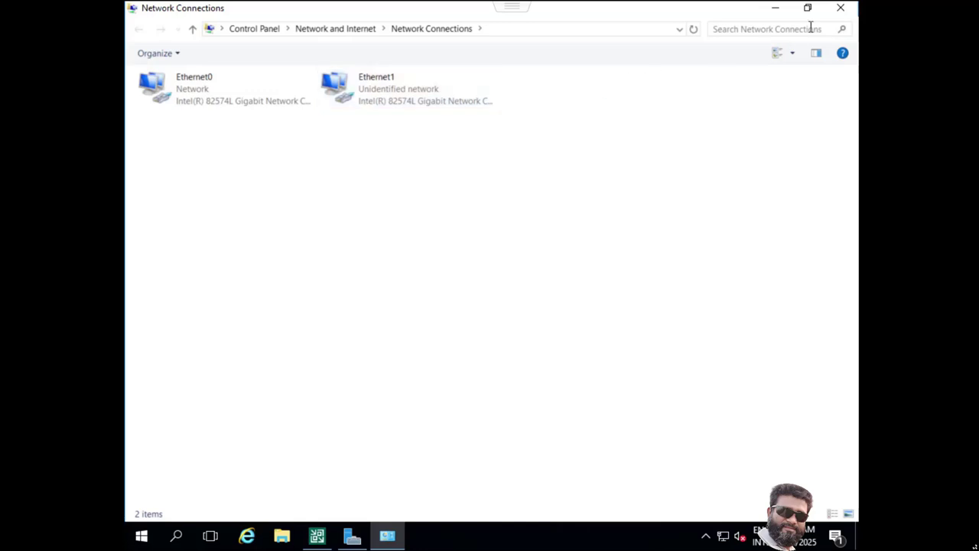
{"action": "left_click", "coordinate": [776, 9]}
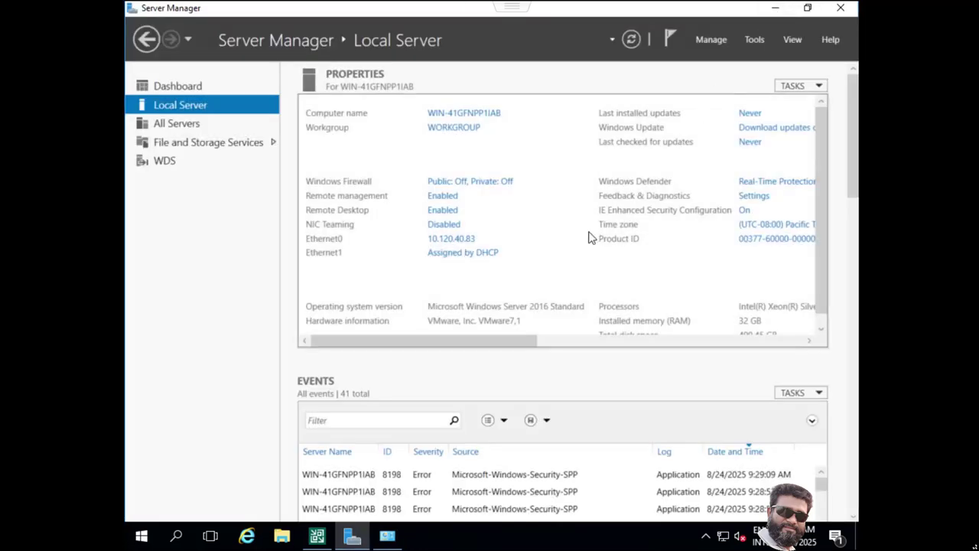
- Open the local server's NIC Teaming configuration and start a new team from the Ethernet0 adapter
{"action": "left_click", "coordinate": [438, 231]}
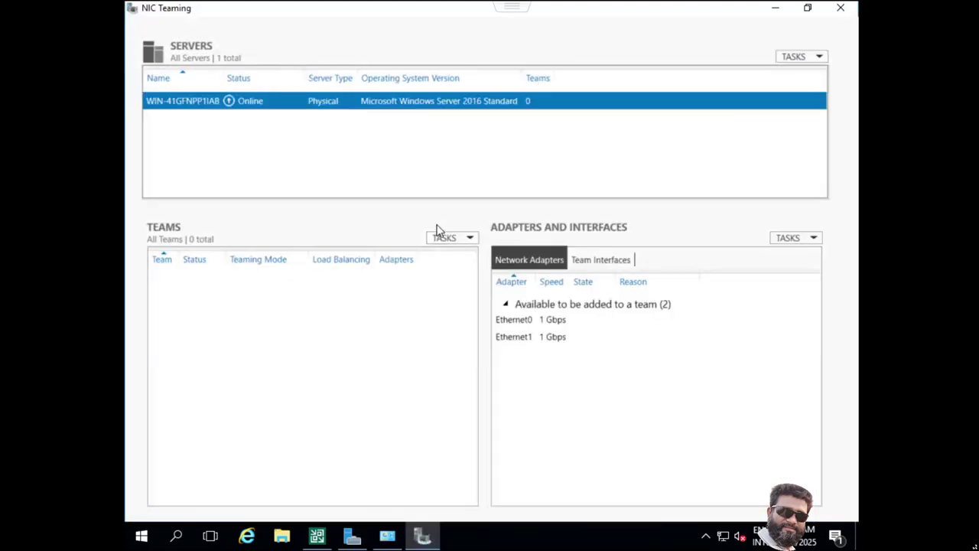
{"action": "left_click", "coordinate": [814, 240]}
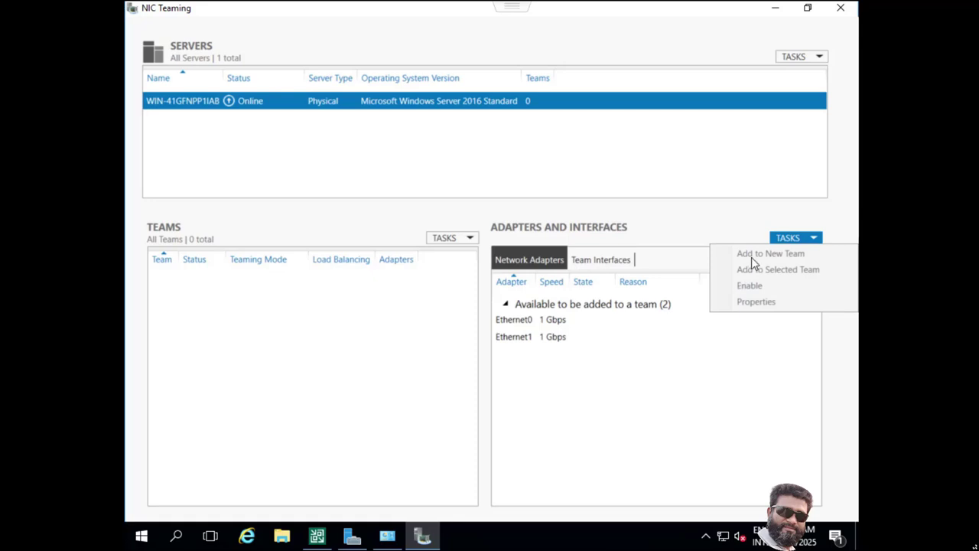
{"action": "left_click", "coordinate": [544, 324]}
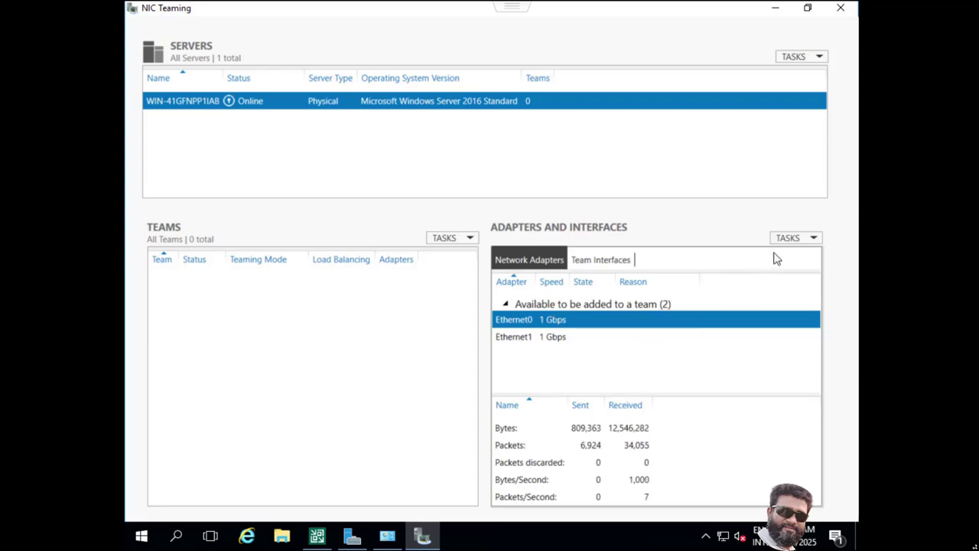
{"action": "left_click", "coordinate": [812, 240]}
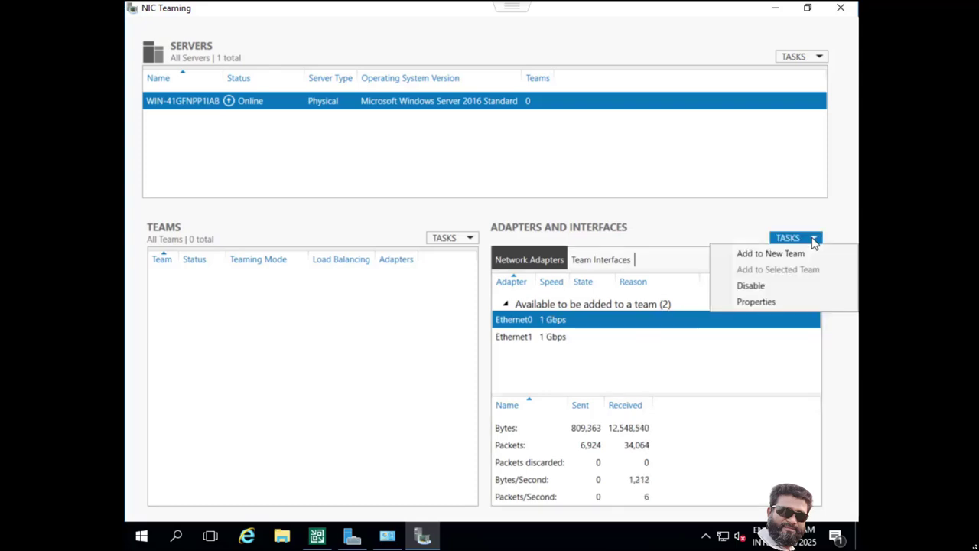
{"action": "left_click", "coordinate": [761, 255]}
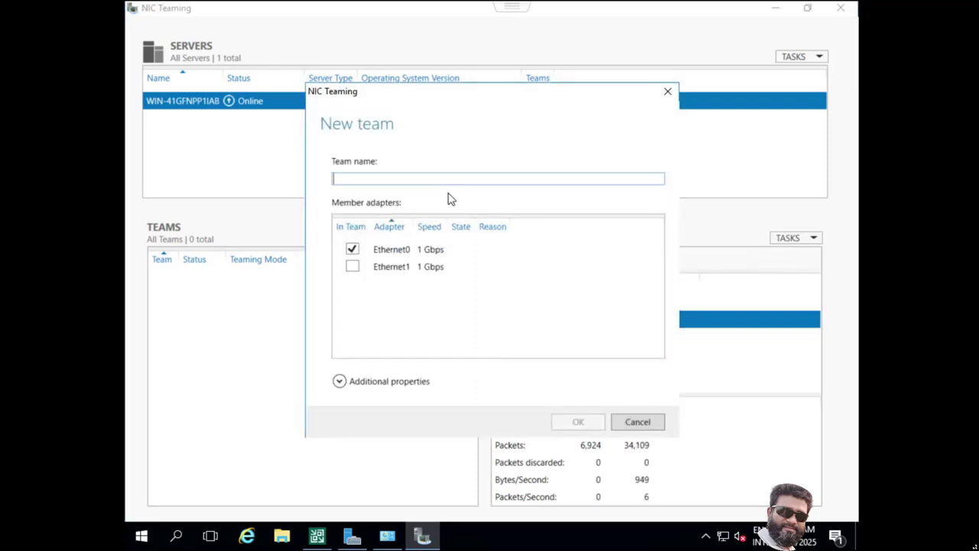
- Name the new team Team0 and include Ethernet1 as a member adapter
{"action": "type", "text": "Team"}
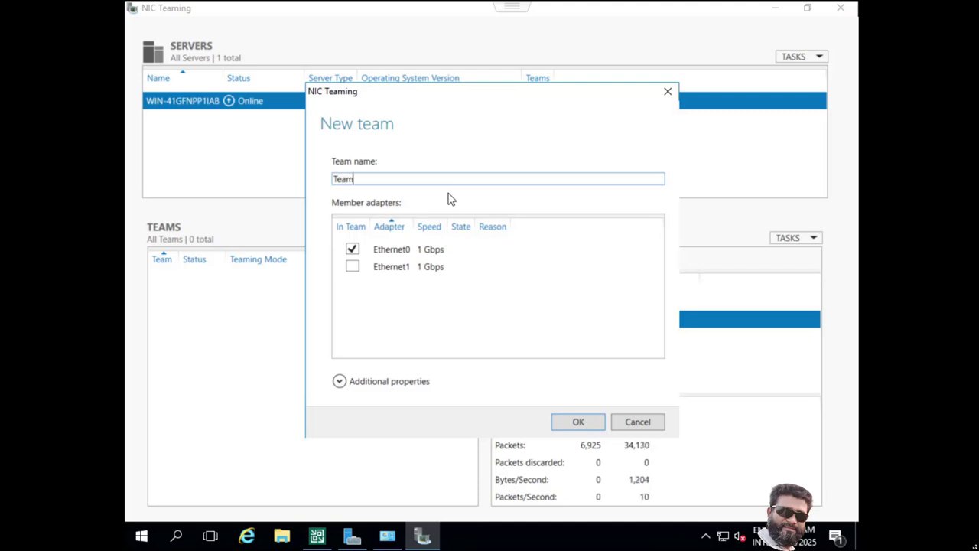
{"action": "type", "text": "0"}
{"action": "left_click", "coordinate": [353, 267]}
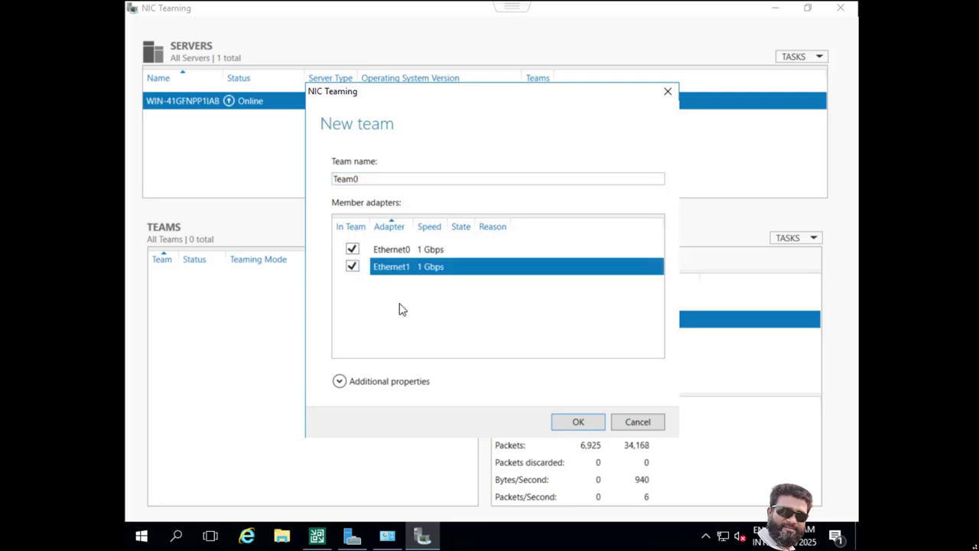
- Create the team with Switch Independent teaming mode, Address Hash load balancing and Ethernet0 as the standby adapter
{"action": "left_click", "coordinate": [339, 383]}
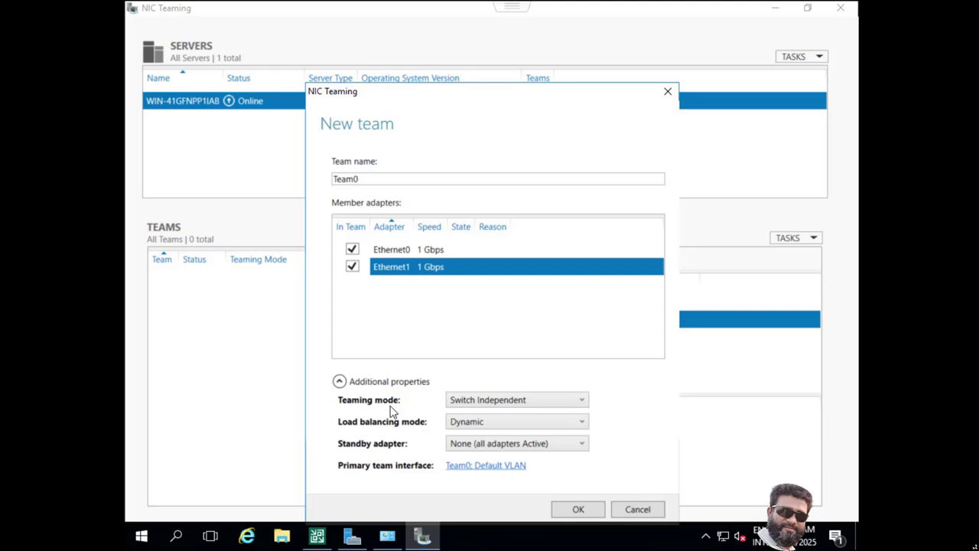
{"action": "left_click", "coordinate": [584, 403]}
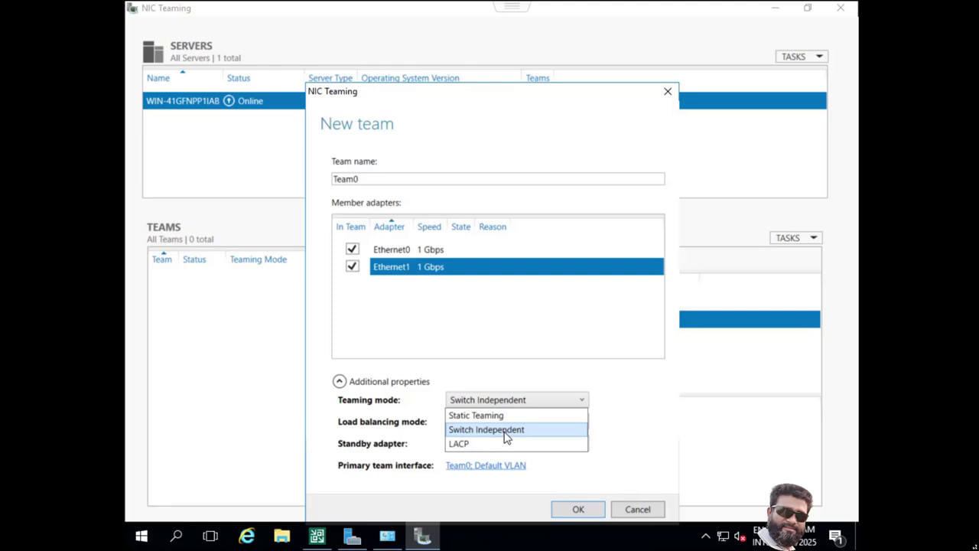
{"action": "left_click", "coordinate": [505, 432]}
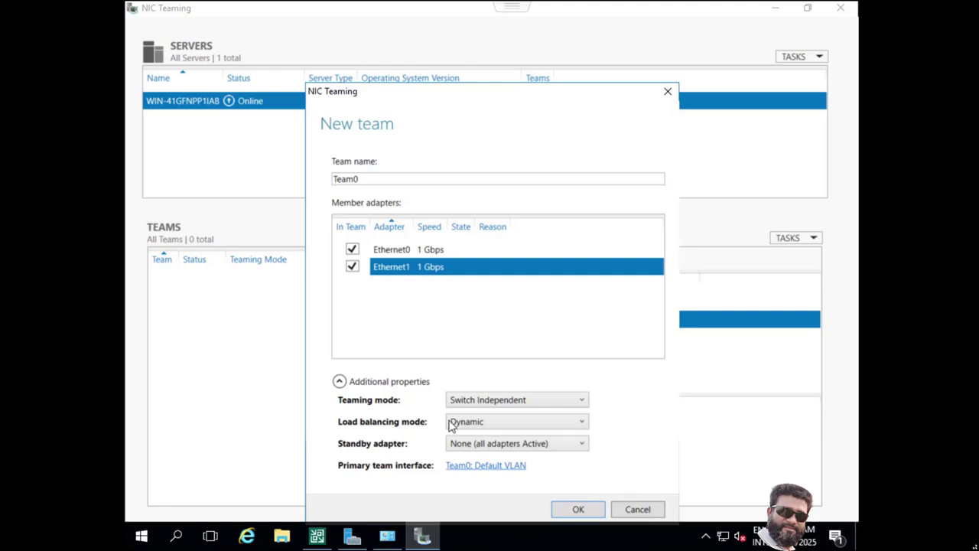
{"action": "left_click", "coordinate": [581, 422]}
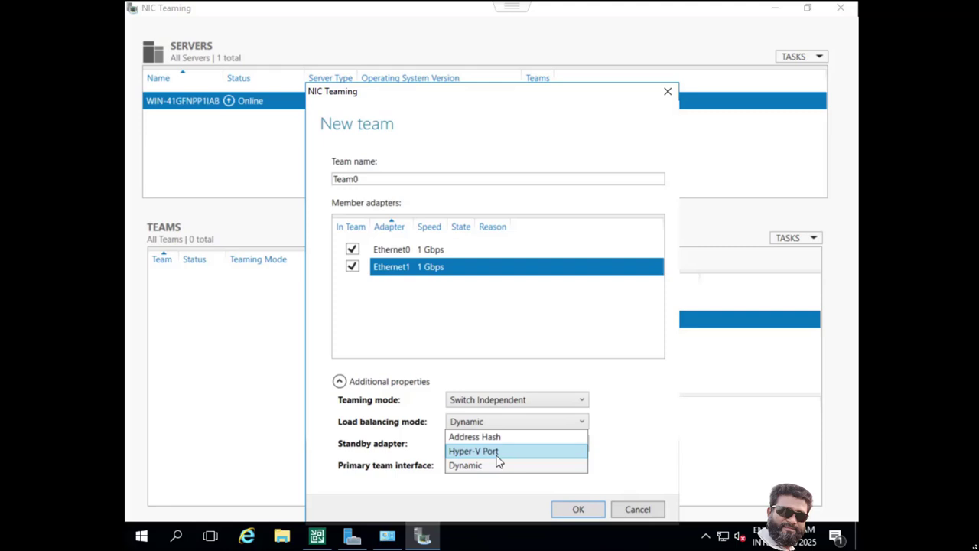
{"action": "left_click", "coordinate": [462, 438]}
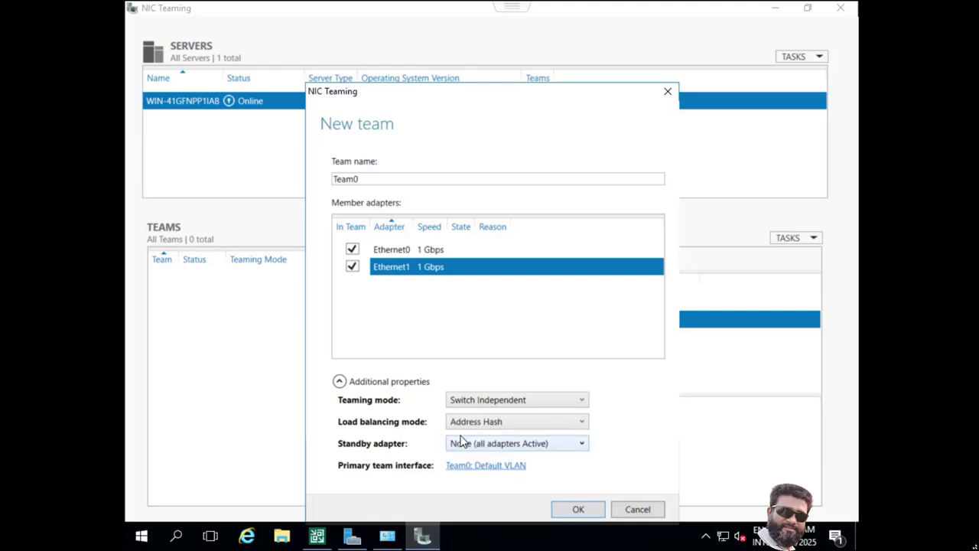
{"action": "left_click", "coordinate": [588, 446]}
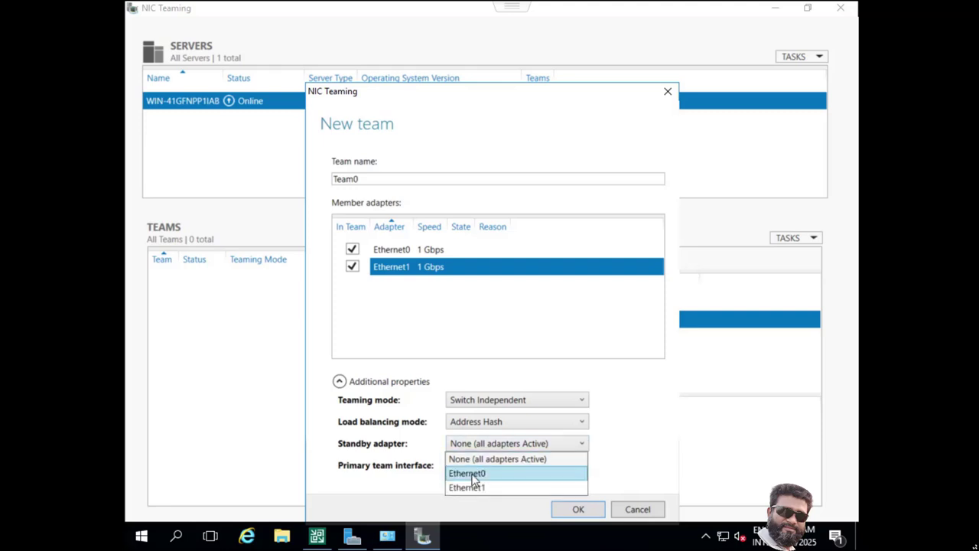
{"action": "left_click", "coordinate": [474, 478]}
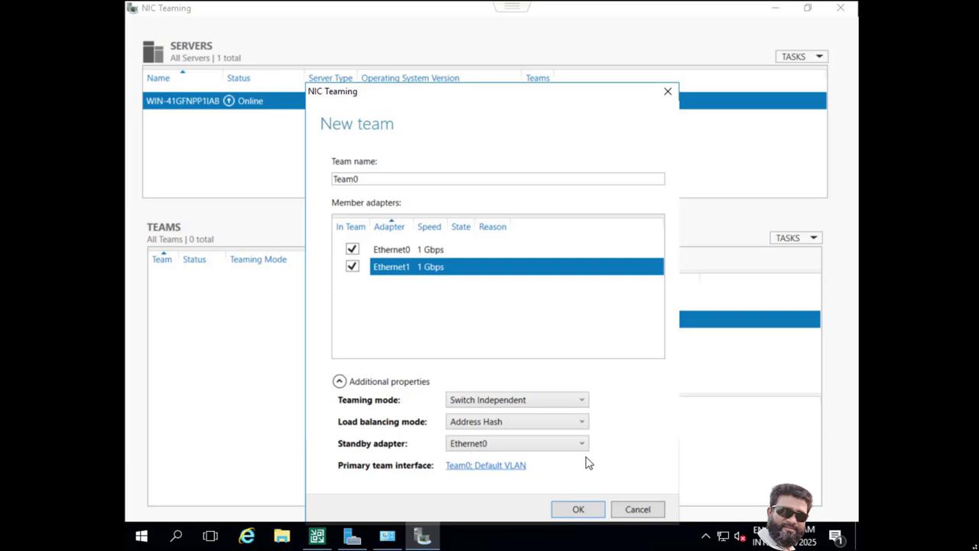
{"action": "left_click", "coordinate": [578, 510]}
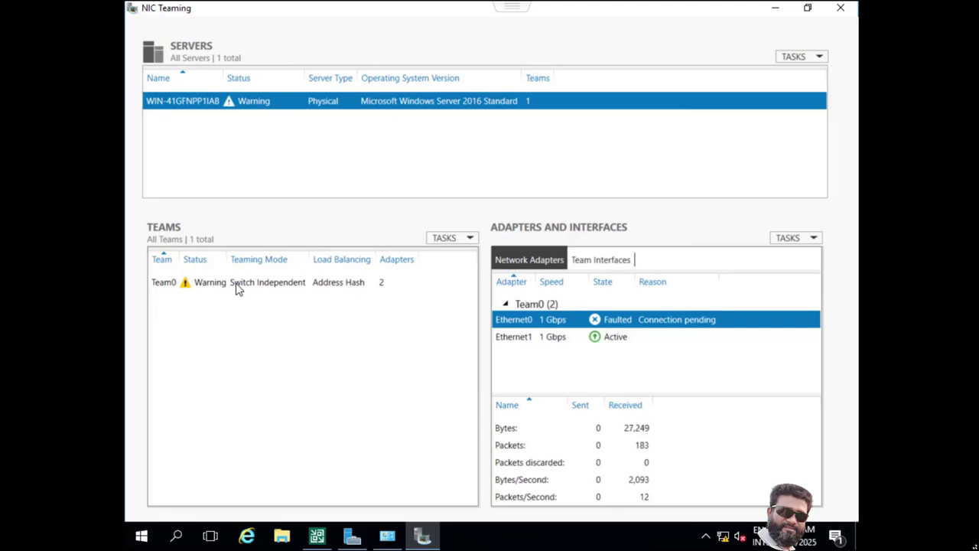
- In Network Connections, give the Team0 adapter the static IPv4 address 10.120.40.83
{"action": "left_click", "coordinate": [237, 287]}
{"action": "left_click", "coordinate": [396, 540]}
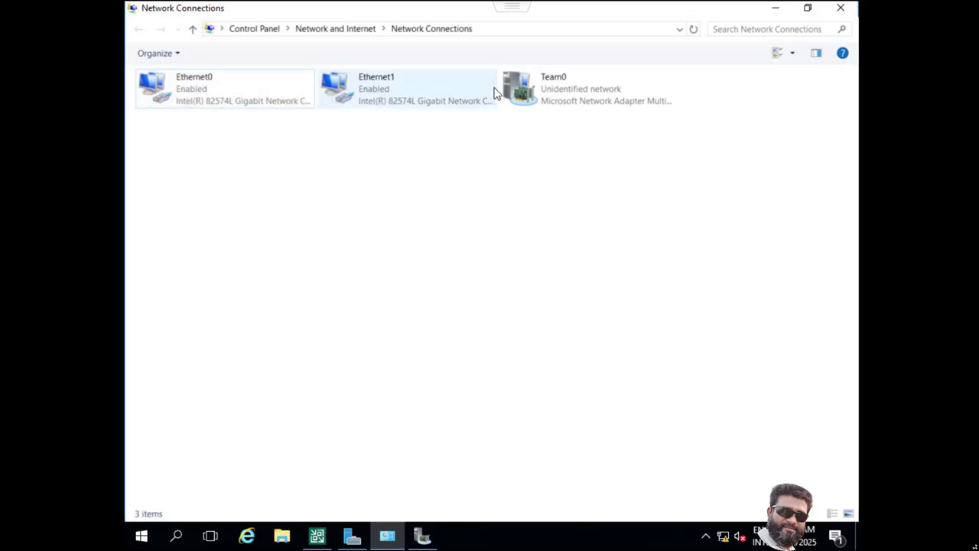
{"action": "right_click", "coordinate": [556, 85]}
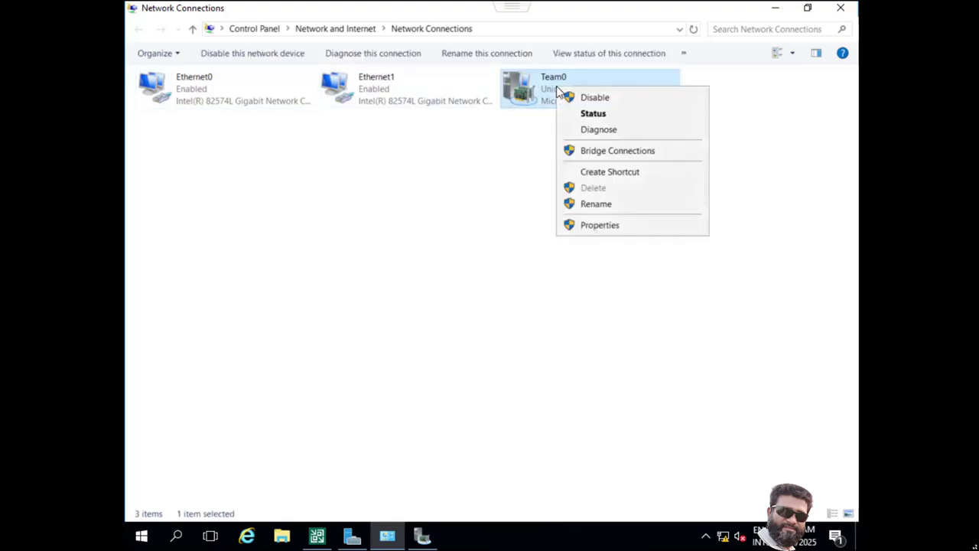
{"action": "left_click", "coordinate": [598, 229]}
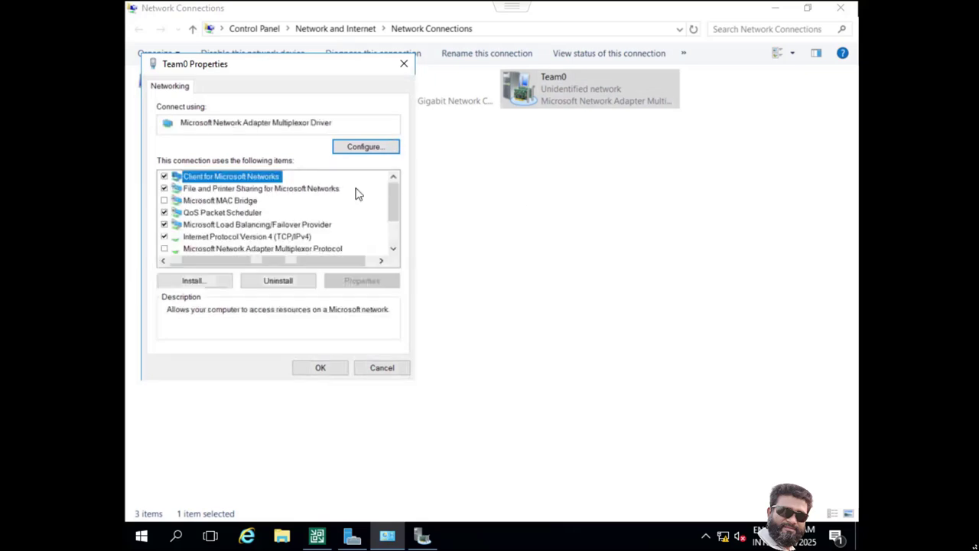
{"action": "left_click", "coordinate": [298, 236]}
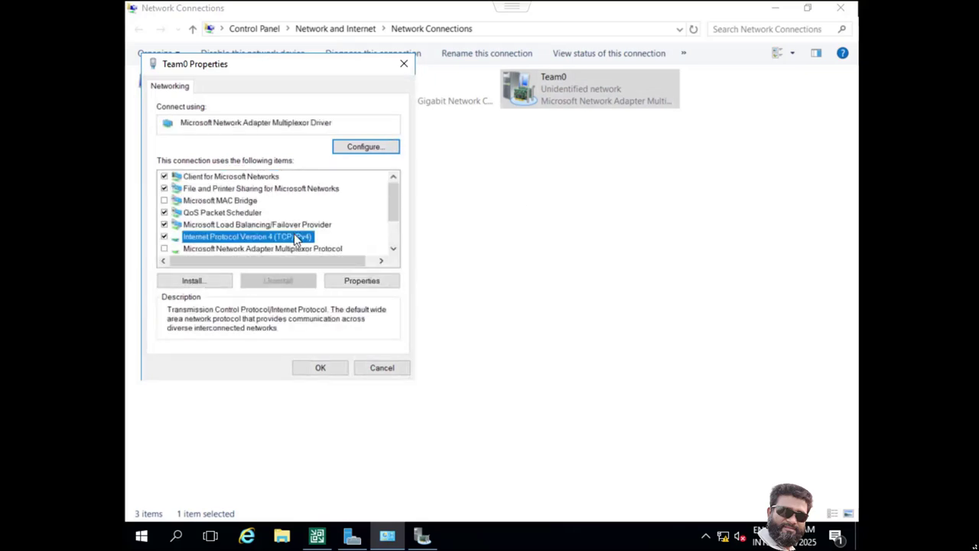
{"action": "left_click", "coordinate": [368, 282]}
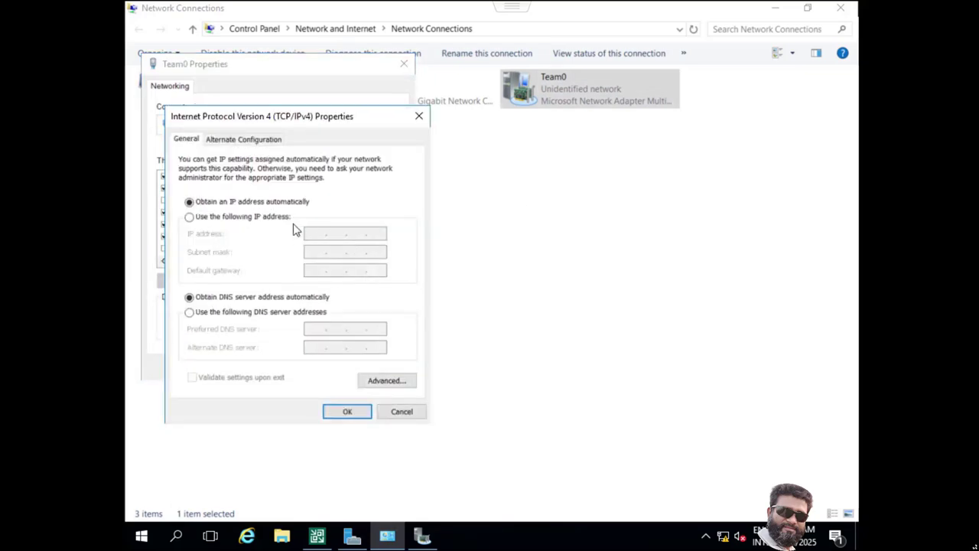
{"action": "left_click", "coordinate": [247, 217]}
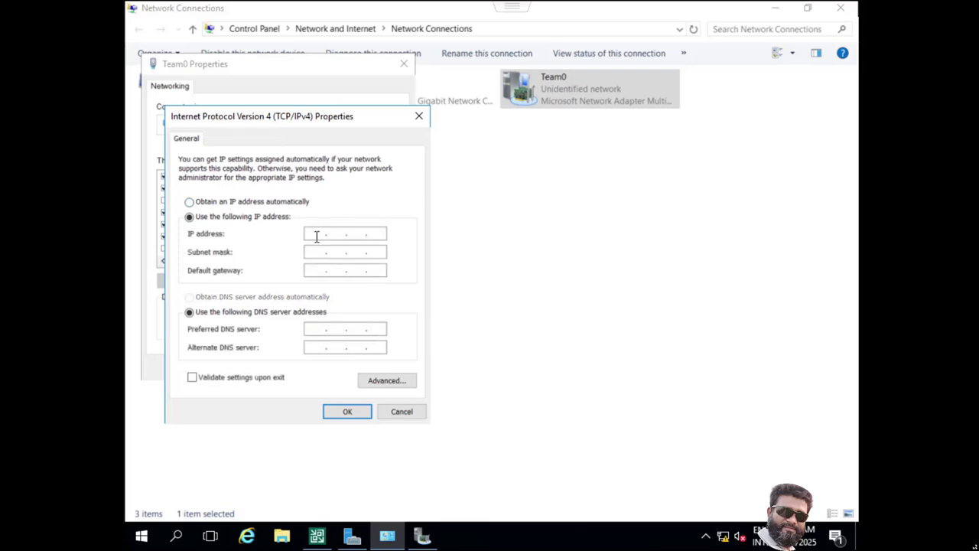
{"action": "left_click", "coordinate": [316, 236]}
{"action": "type", "text": "10 . 120 . 40 ."}
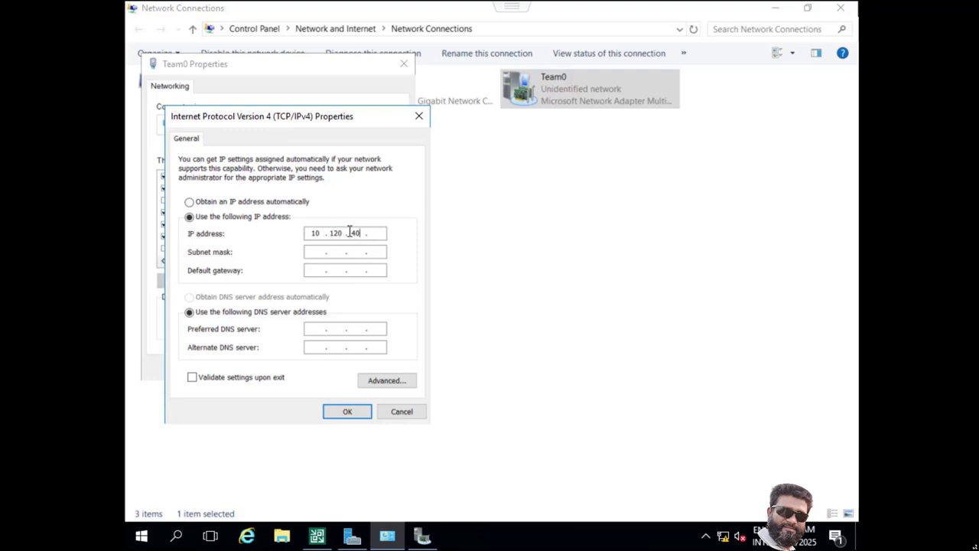
{"action": "left_click", "coordinate": [380, 233]}
{"action": "type", "text": "83"}
- Set Team0's subnet mask to 255.255.255.0 and its default gateway to 10.120.40.1
{"action": "left_click", "coordinate": [344, 255]}
{"action": "left_click", "coordinate": [343, 255]}
{"action": "double_click", "coordinate": [337, 252]}
{"action": "type", "text": "255 . 255 . 255 . 0"}
{"action": "left_click", "coordinate": [312, 274]}
{"action": "type", "text": "10 . 120 . "}
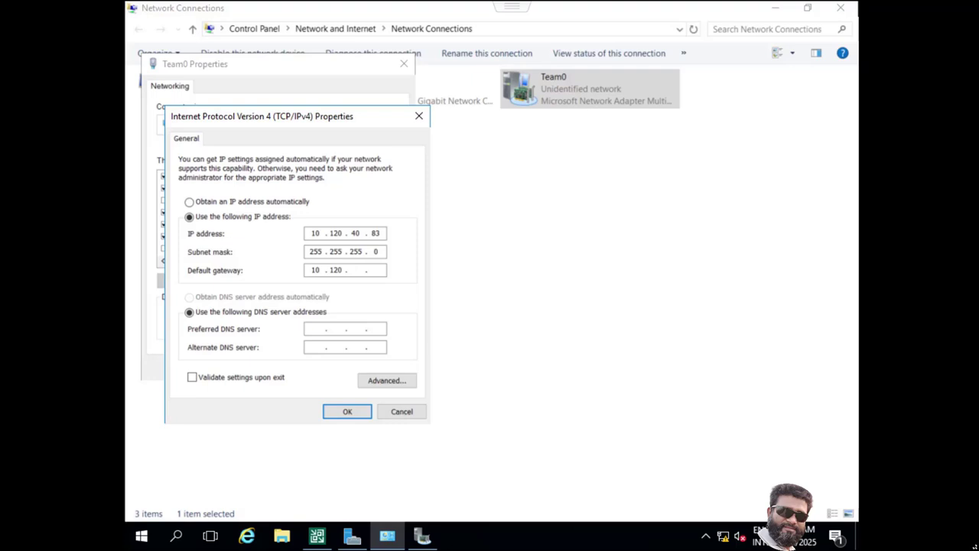
{"action": "type", "text": "40 . 1"}
- Set Team0's preferred DNS server to 8.8.8.8 and alternate to 8.8.4.4, and apply the adapter settings
{"action": "left_click", "coordinate": [319, 328]}
{"action": "type", "text": "8.8.8.8"}
{"action": "left_click", "coordinate": [312, 350]}
{"action": "type", "text": "8 . 8 . 4 . 4"}
{"action": "left_click", "coordinate": [348, 413]}
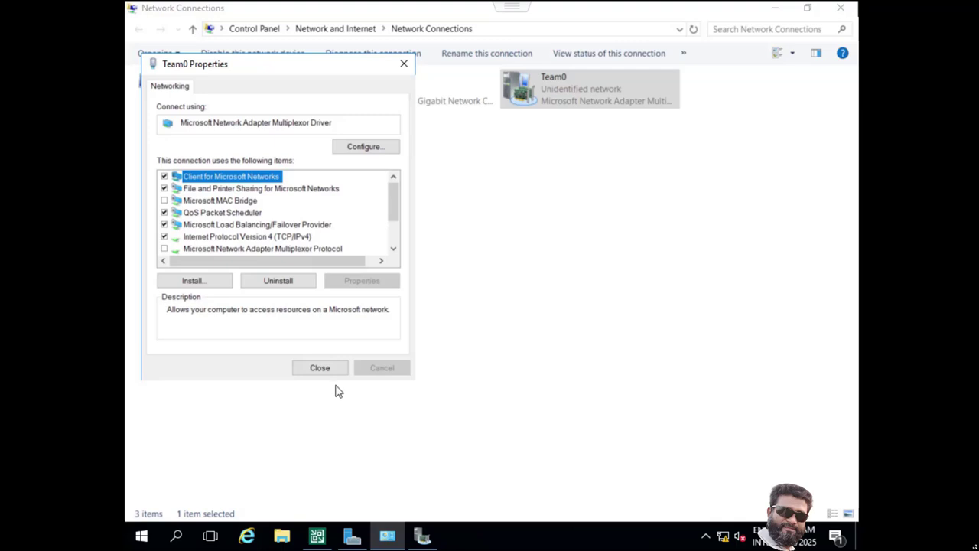
{"action": "left_click", "coordinate": [320, 368]}
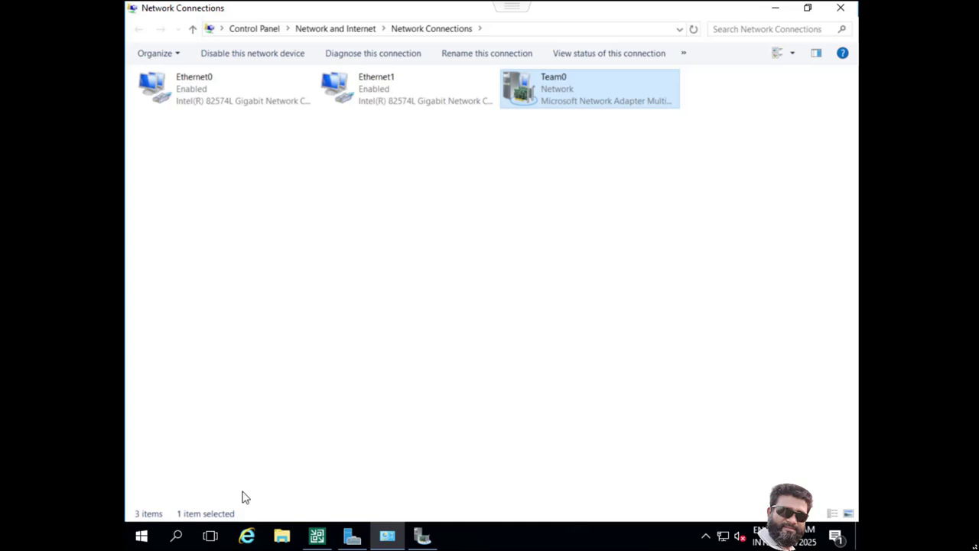
- Open a Command Prompt window by running cmd
{"action": "right_click", "coordinate": [175, 539]}
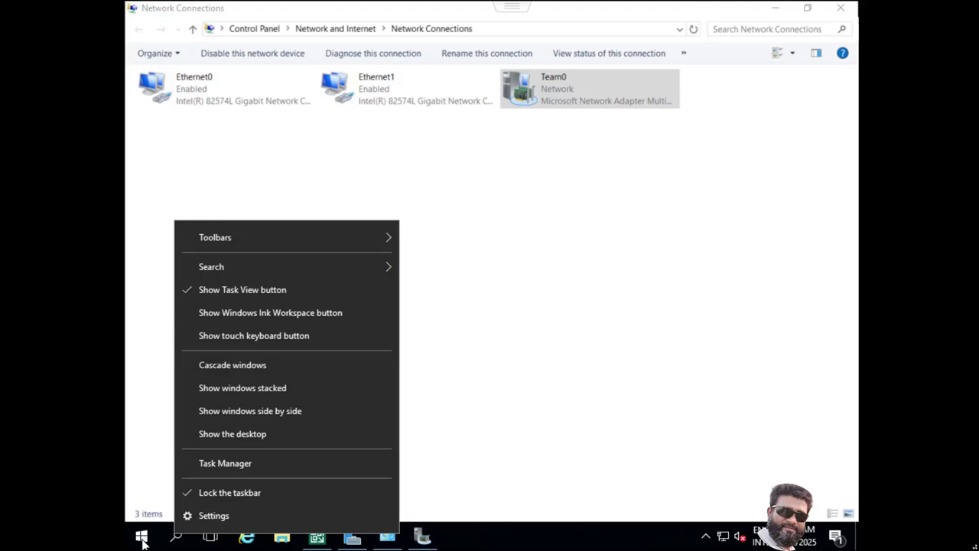
{"action": "right_click", "coordinate": [144, 538]}
{"action": "left_click", "coordinate": [186, 469]}
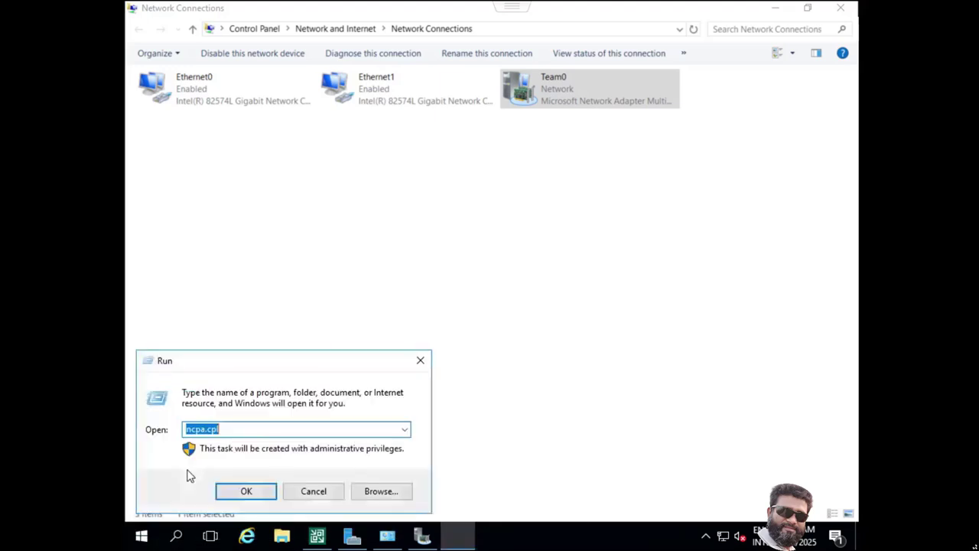
{"action": "type", "text": "cmd"}
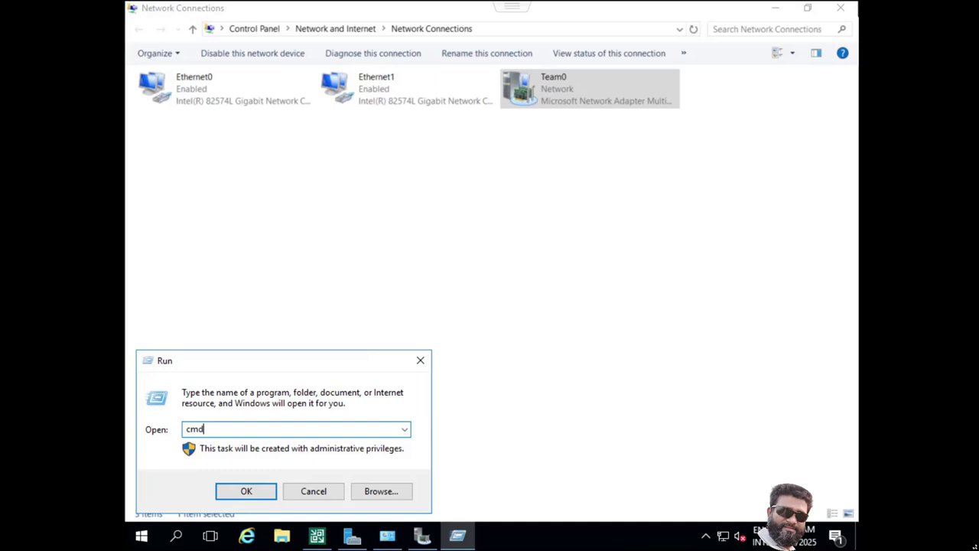
{"action": "key", "text": "Return"}
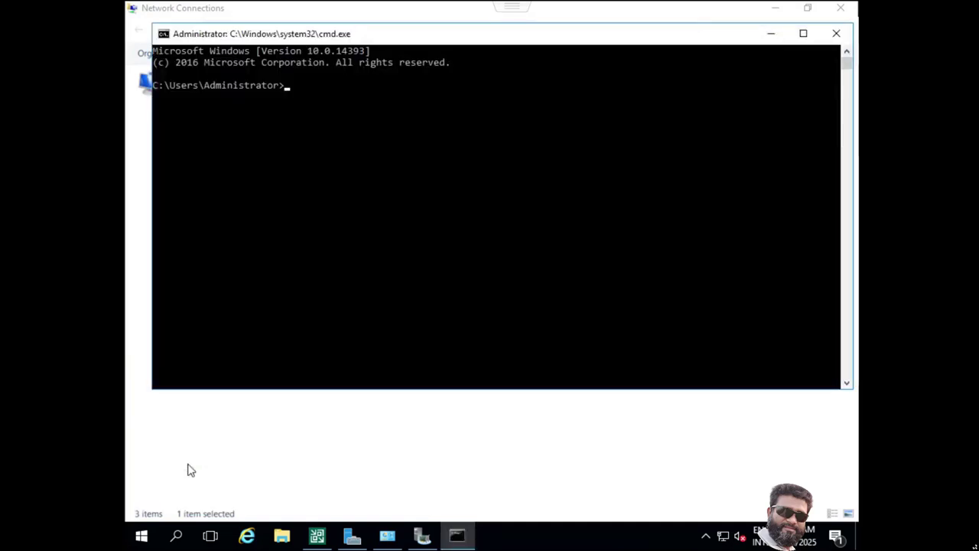
- Test connectivity with the continuous ping command "ping 8.8.8.8 -t" and minimize the Command Prompt window
{"action": "type", "text": "ping "}
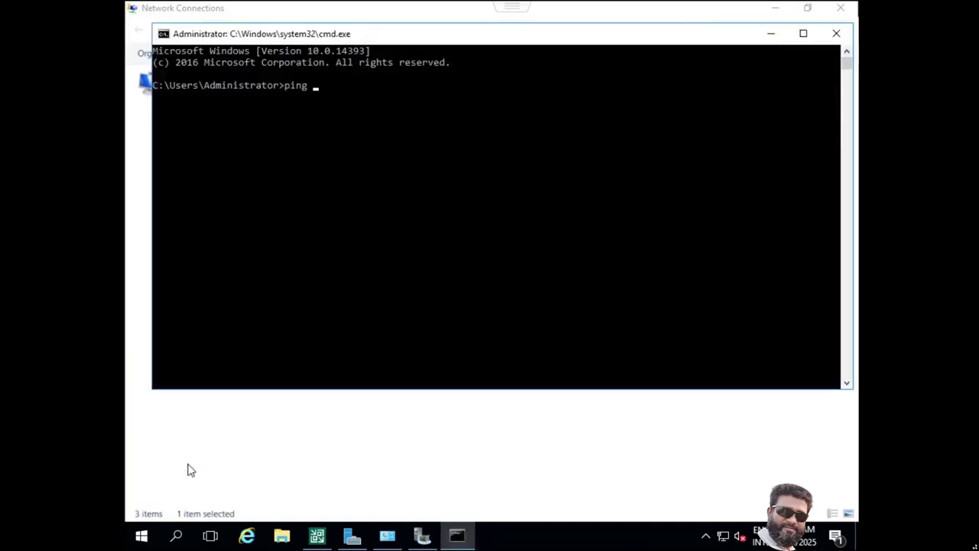
{"action": "type", "text": "8"}
{"action": "type", "text": ".8.8.8"}
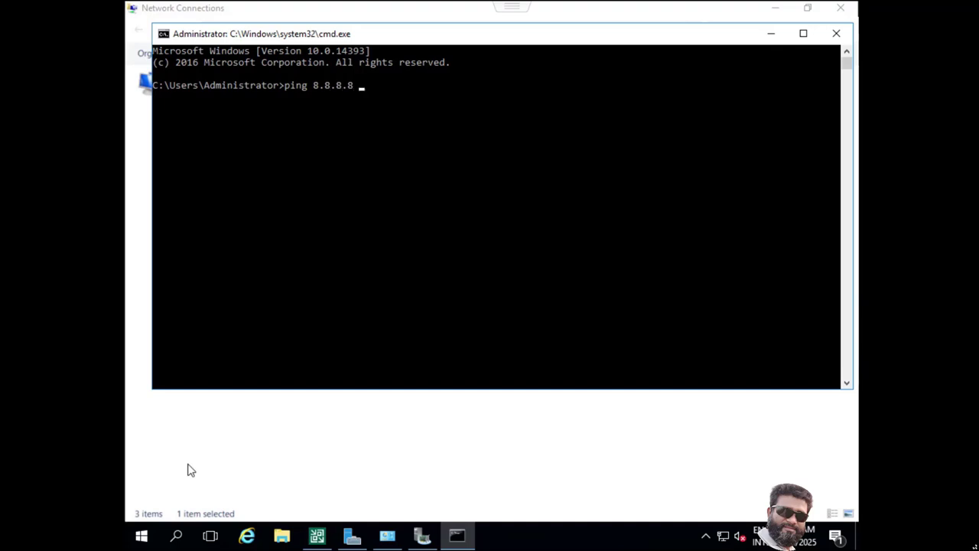
{"action": "type", "text": " -t"}
{"action": "key", "text": "Return"}
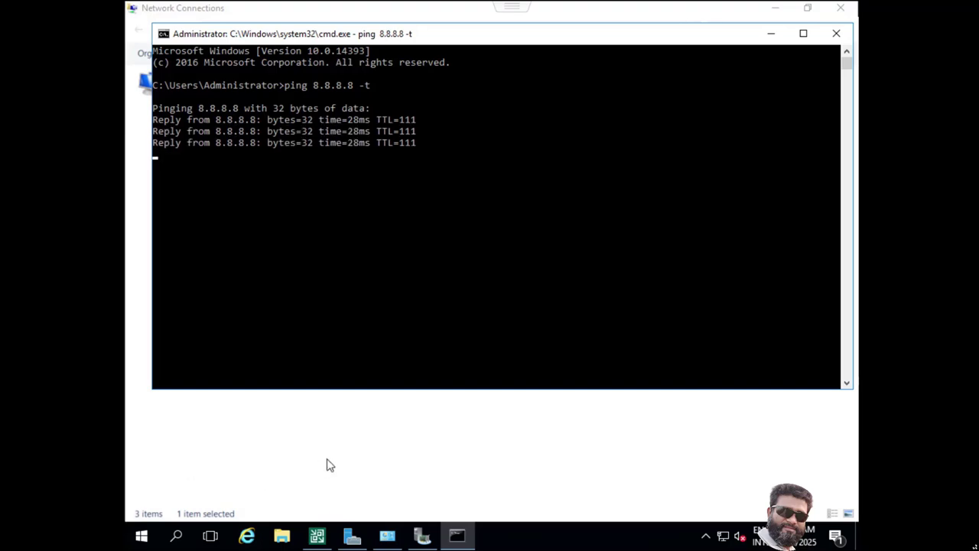
{"action": "left_click", "coordinate": [768, 35]}
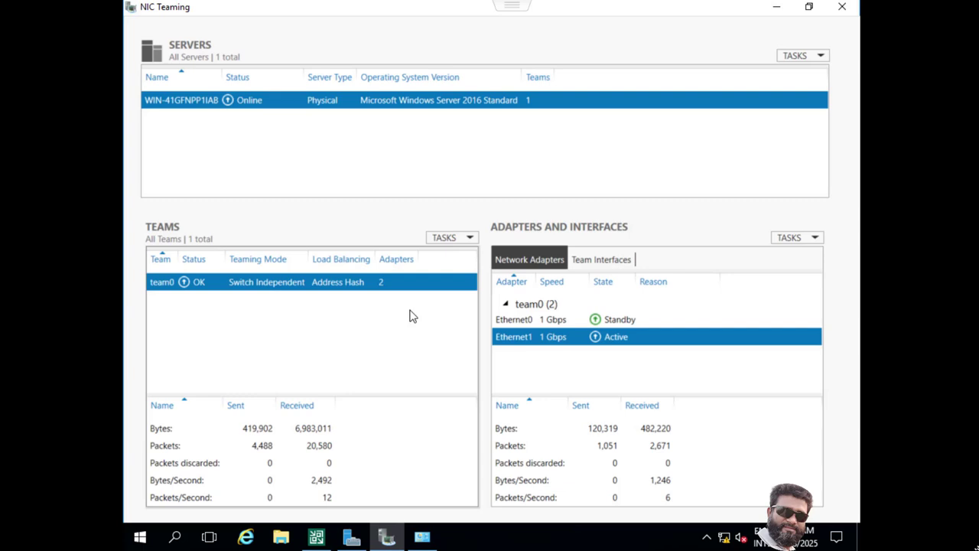